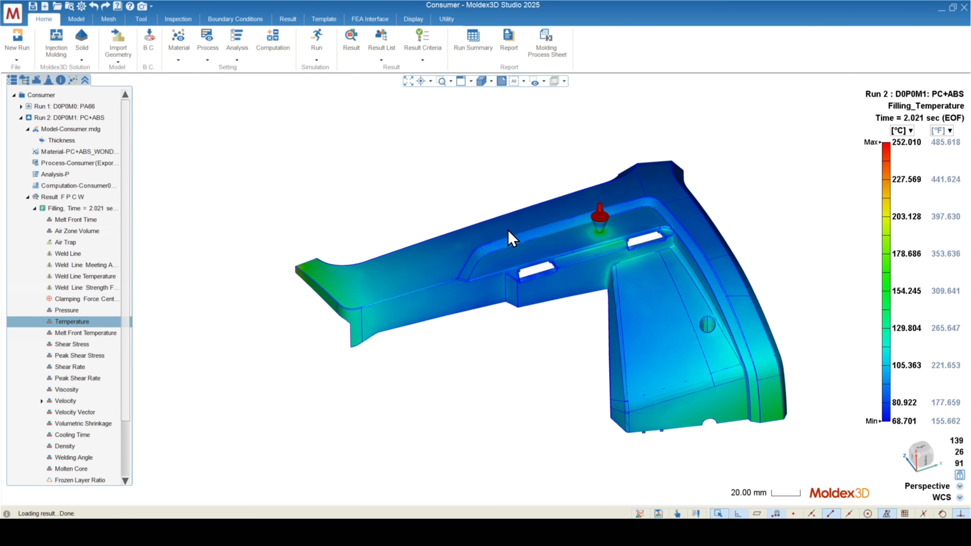
Slice the filling temperature result with 10 XZ and 10 XY sections, and hide the slicing planes.
left_click(292, 18)
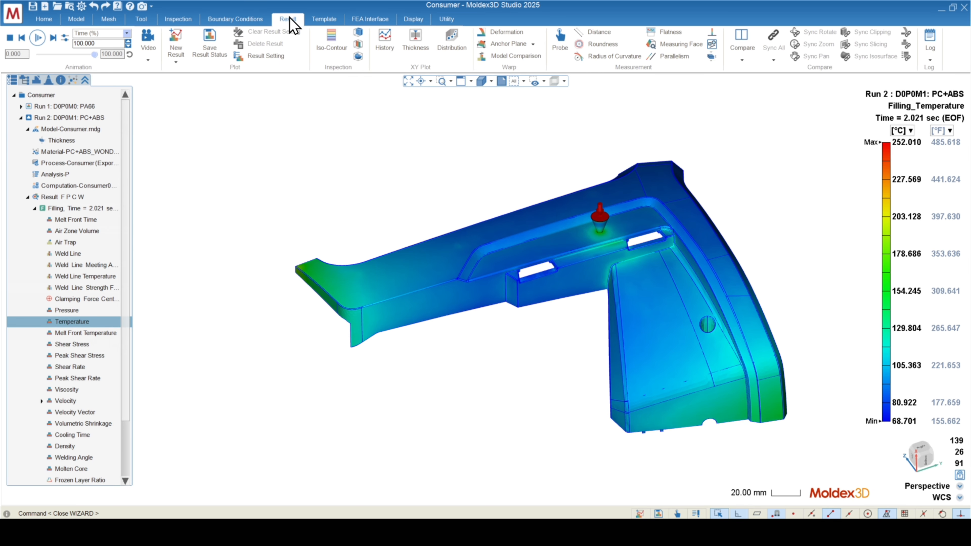
left_click(360, 44)
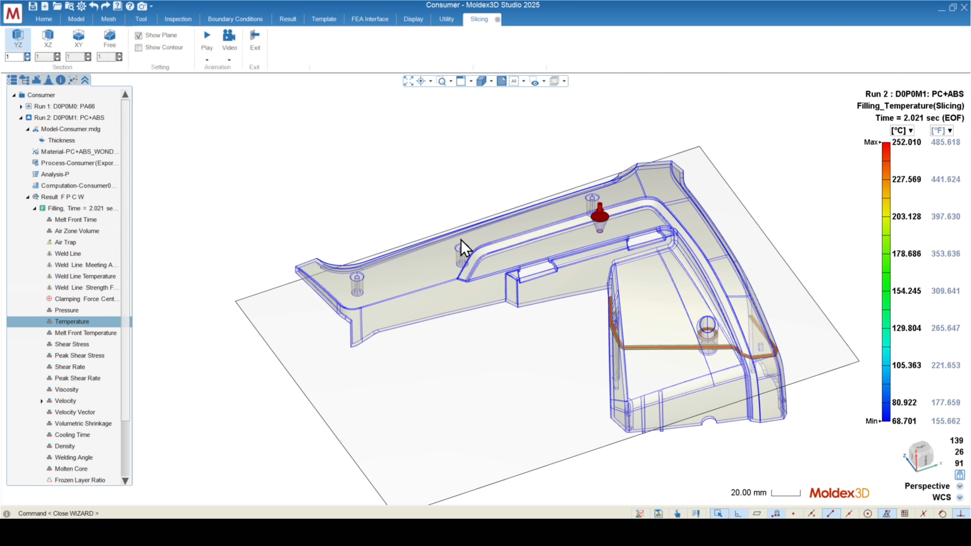
left_click(54, 43)
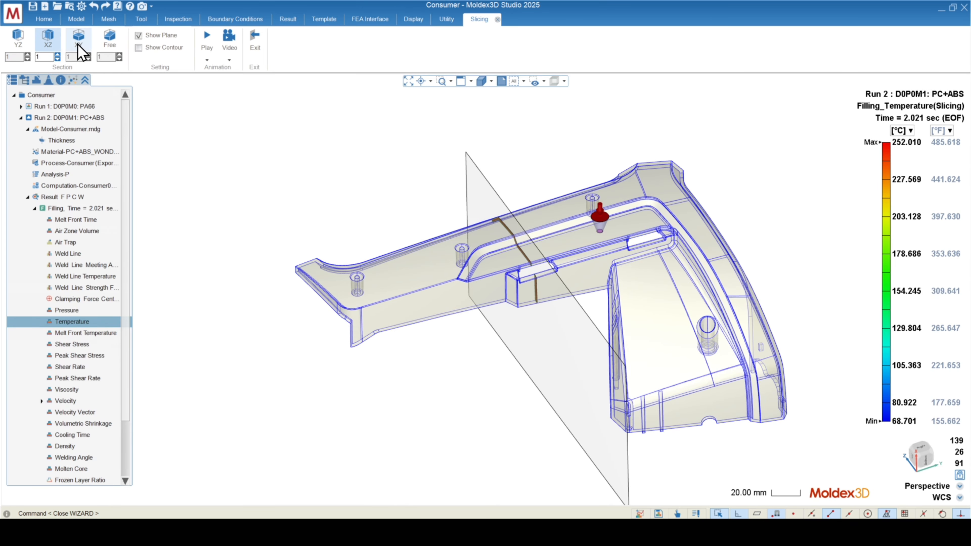
left_click(78, 44)
mouse_move(544, 321)
middle_mouse_down()
mouse_move(561, 328)
mouse_move(553, 324)
middle_mouse_up()
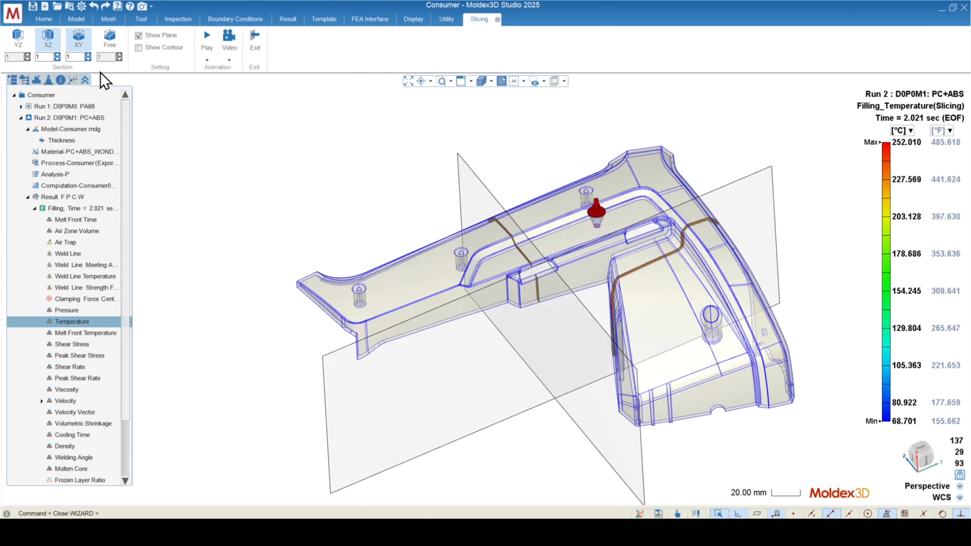
left_click(48, 50)
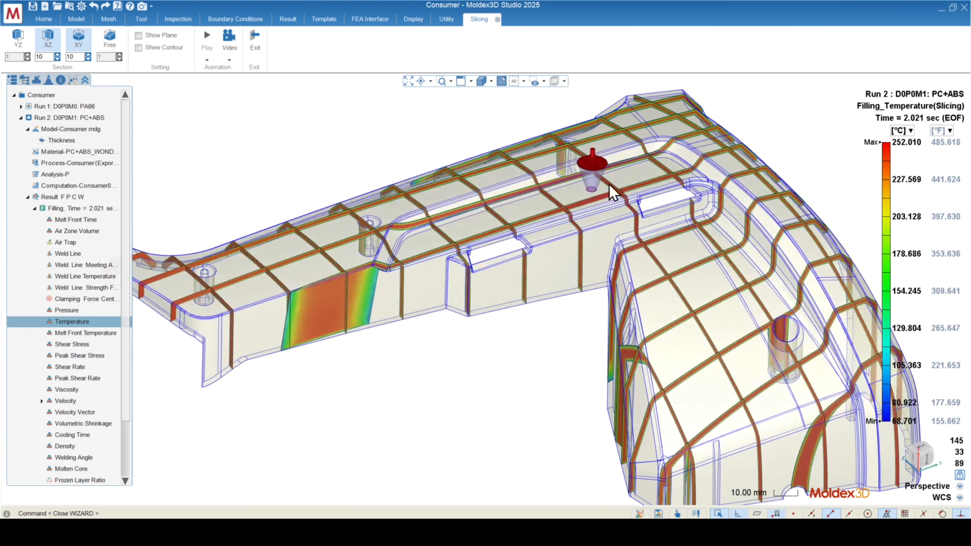
scroll(647, 207, "down", 2)
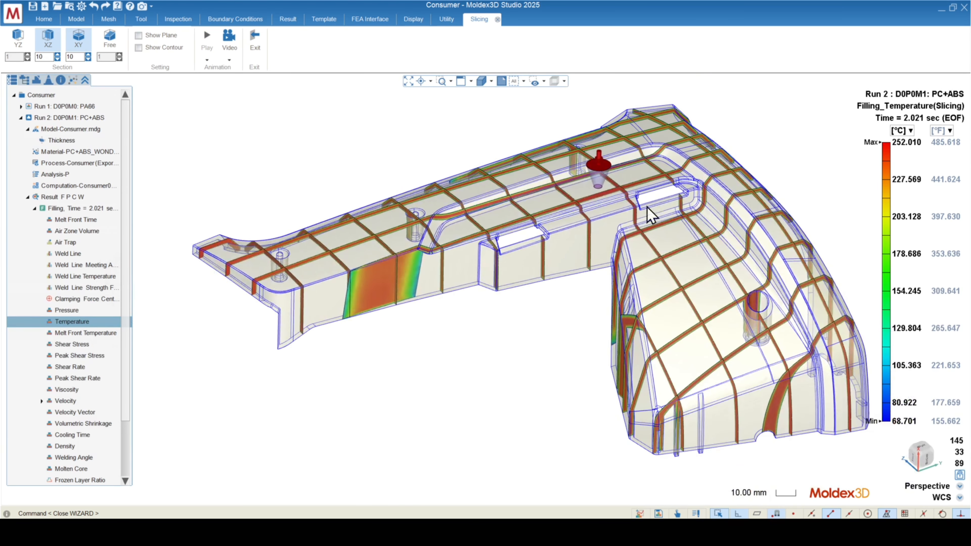
Raise the lower limit of the sliced filling temperature's colour legend.
middle_click_drag(647, 207, 436, 353)
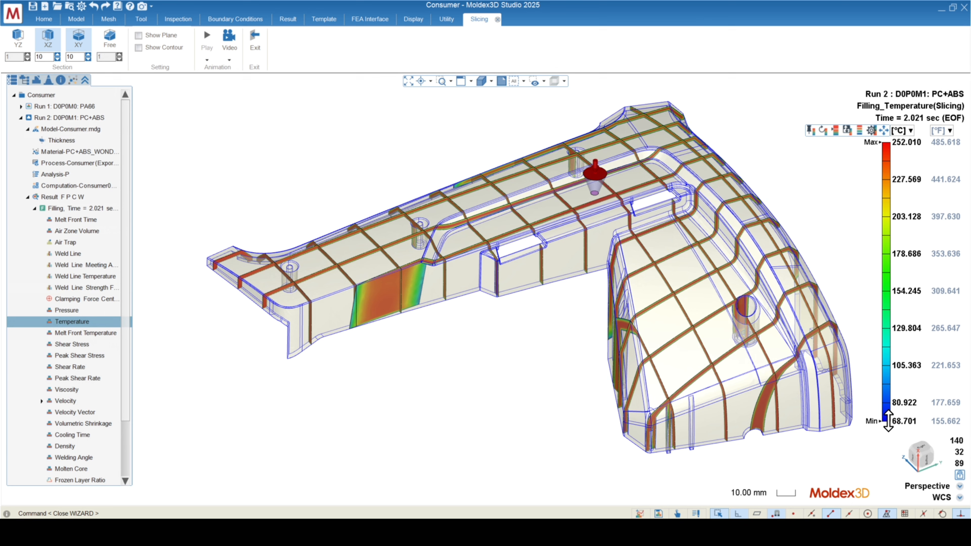
left_click_drag(889, 421, 889, 169)
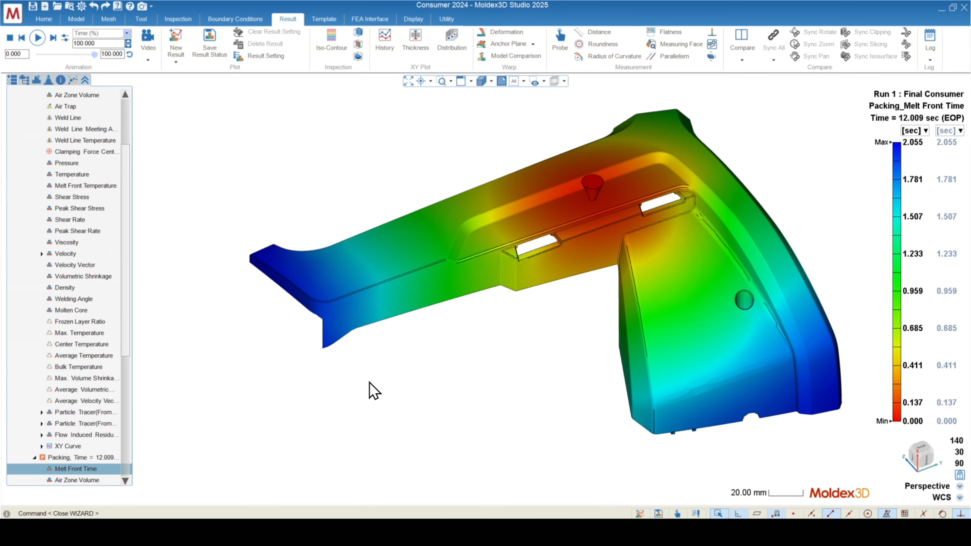
Display the Molten Core result of the packing stage on the Final Consumer run.
left_click_drag(126, 256, 151, 385)
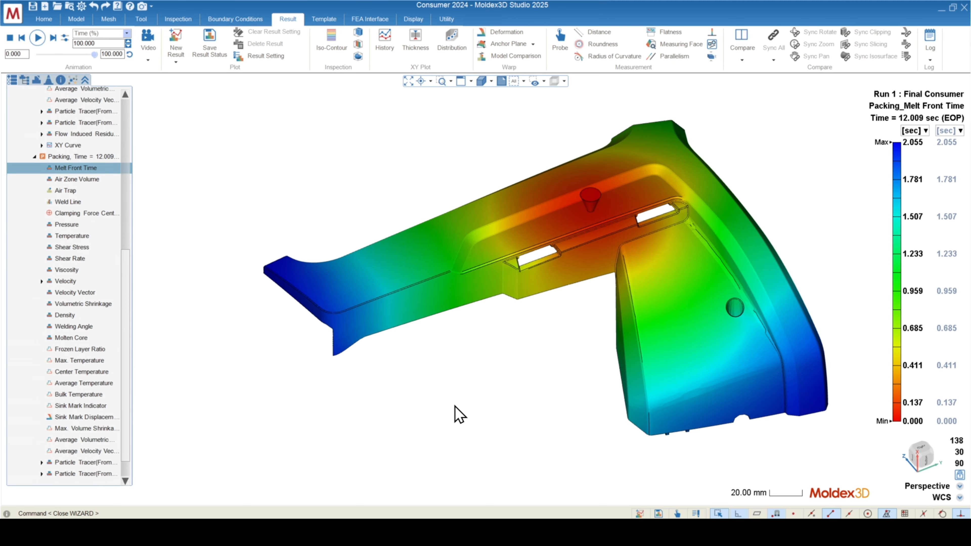
mouse_move(455, 407)
middle_mouse_down()
mouse_move(438, 364)
mouse_move(397, 362)
mouse_move(492, 382)
mouse_move(466, 369)
mouse_move(466, 382)
middle_mouse_up()
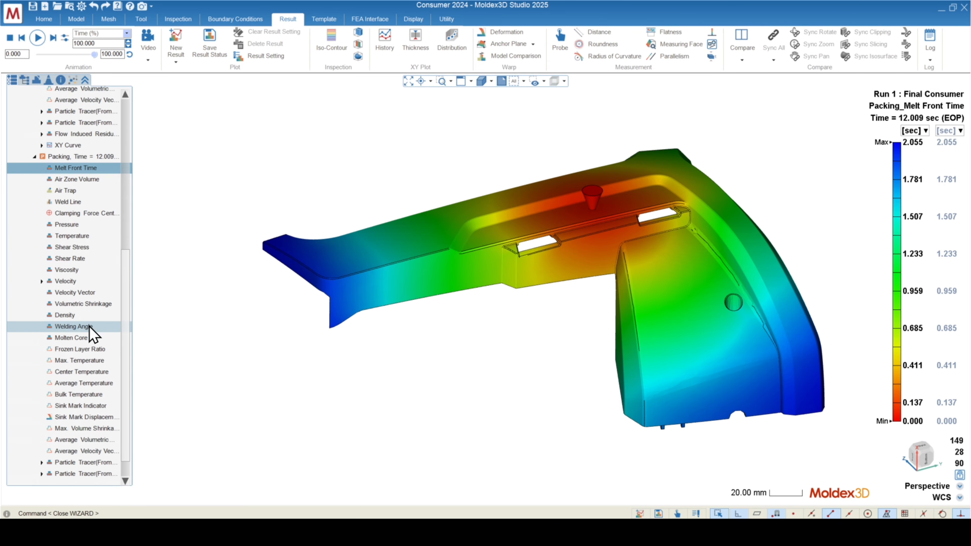
left_click(72, 337)
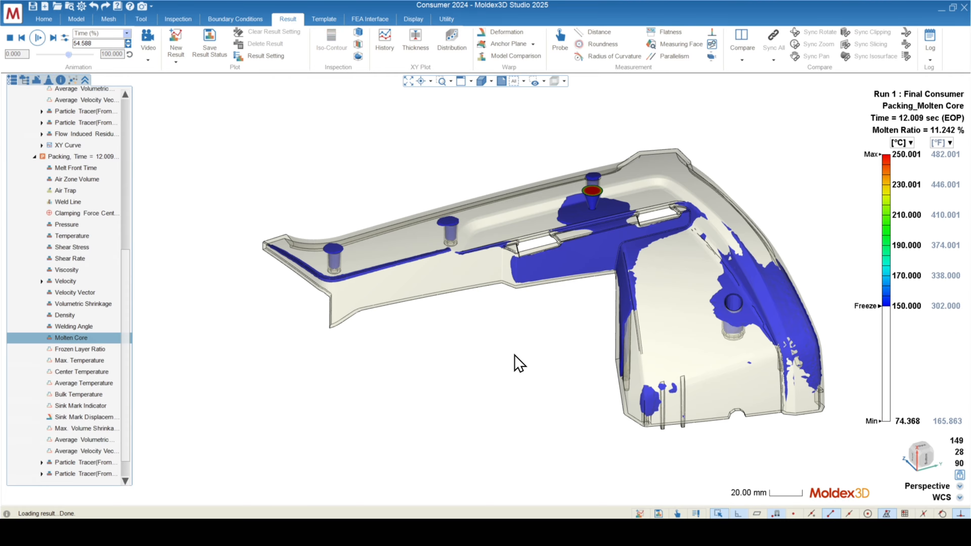
mouse_move(501, 317)
middle_mouse_down()
mouse_move(611, 315)
mouse_move(505, 350)
middle_mouse_up()
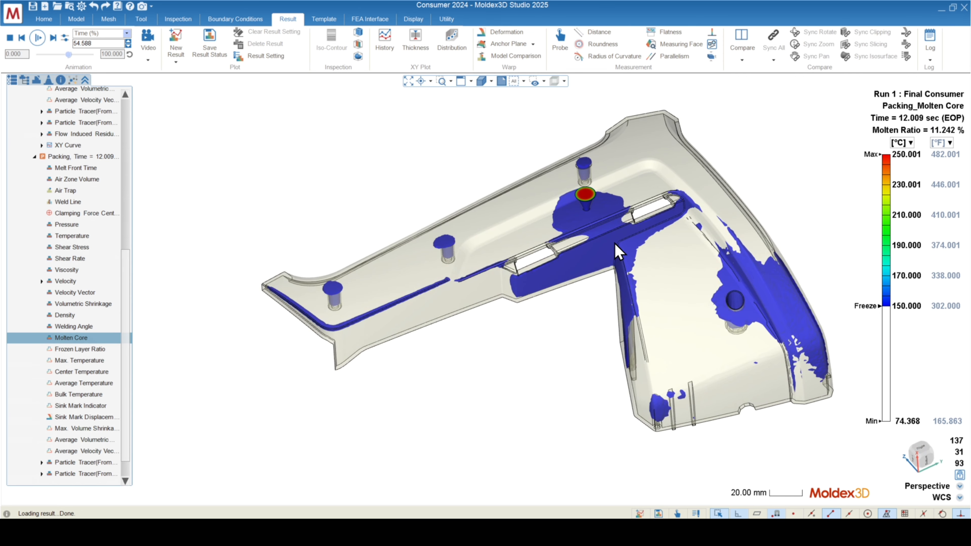
Examine the molten core around the sprue and gate against the freeze temperature on the legend.
mouse_move(886, 301)
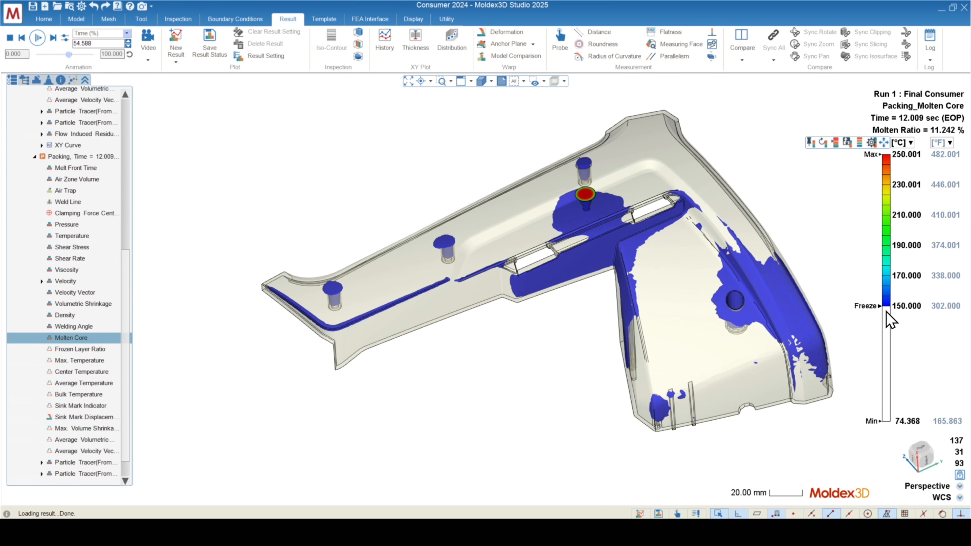
middle_click_drag(562, 306, 557, 238)
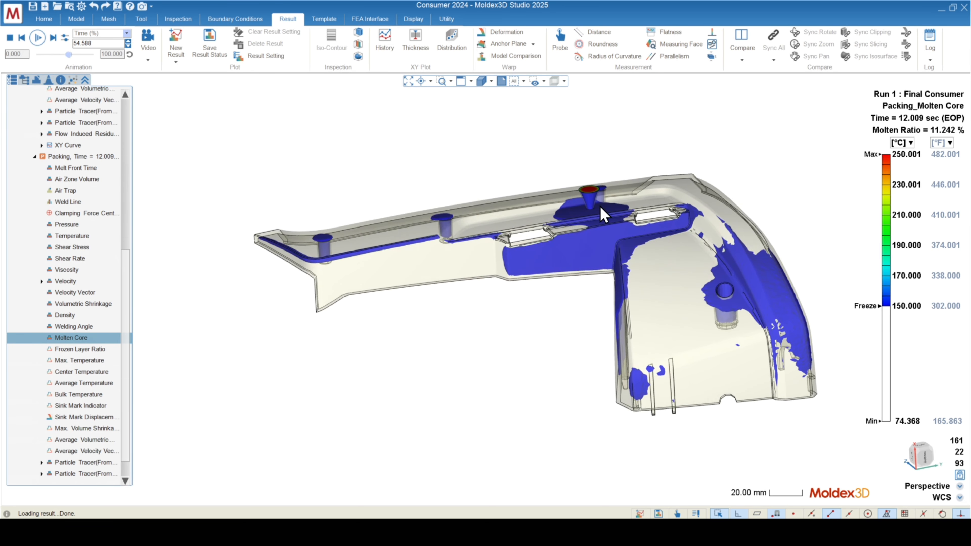
scroll(591, 214, "up", 8)
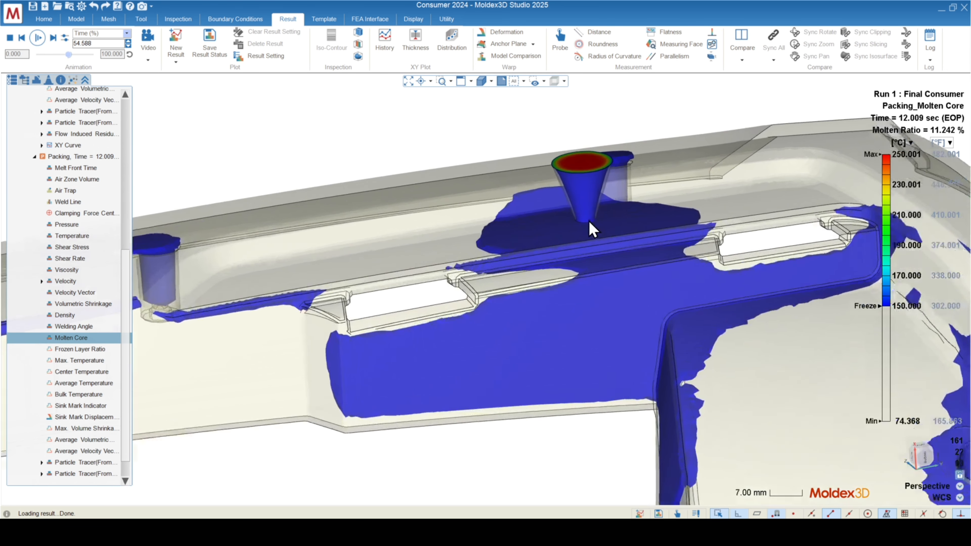
scroll(589, 228, "up", 4)
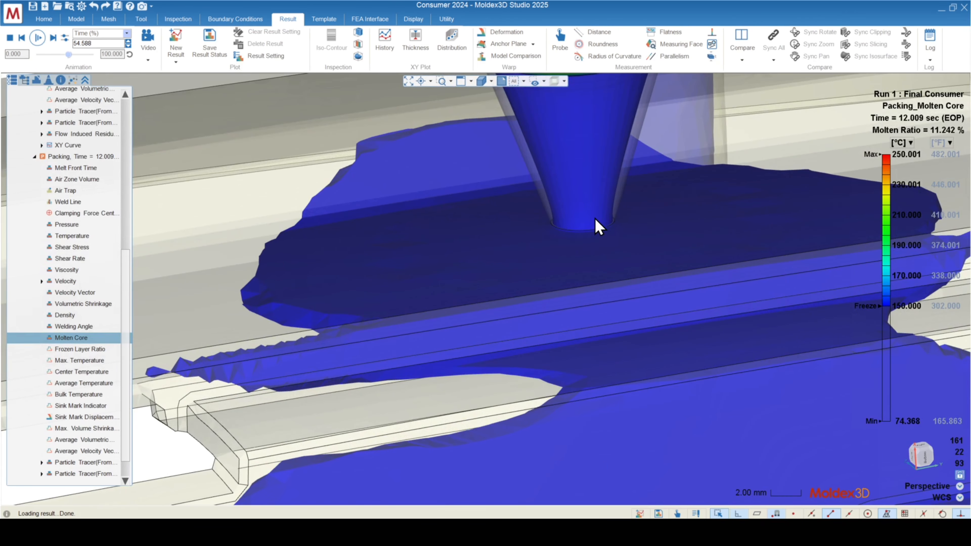
scroll(607, 221, "down", 2)
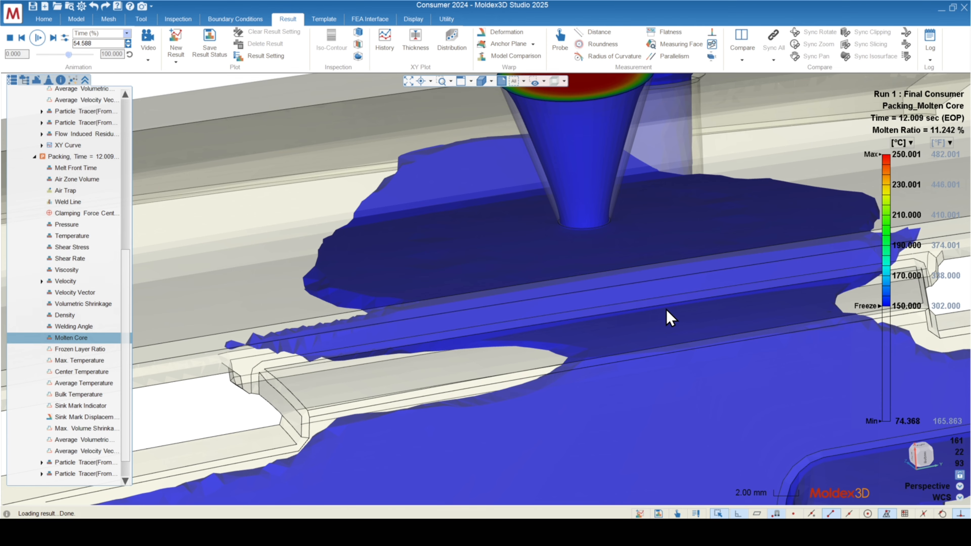
scroll(618, 308, "down", 4)
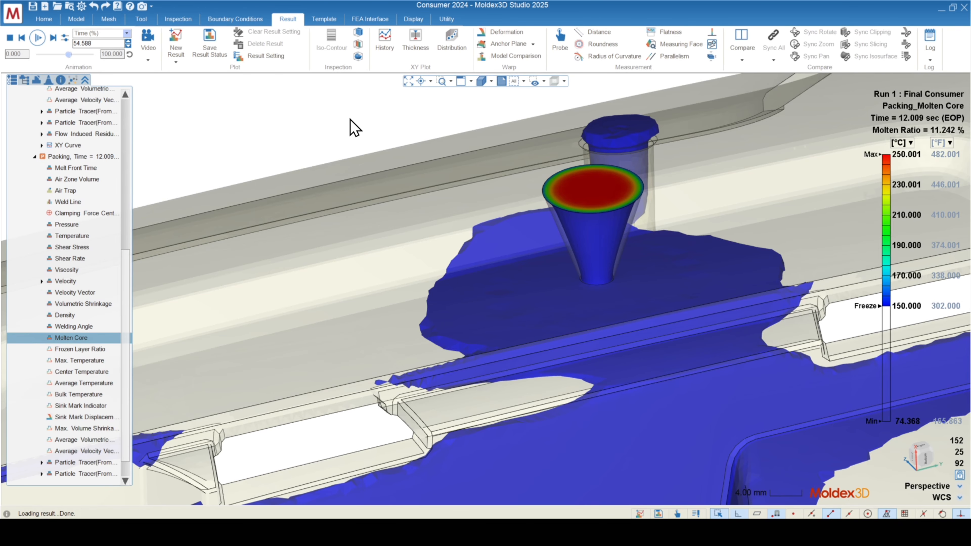
scroll(442, 141, "down", 6)
Inspect the remaining molten regions across the whole part, including the bosses, slots and curved side wall.
mouse_move(442, 159)
middle_mouse_down()
mouse_move(423, 134)
mouse_move(439, 187)
mouse_move(526, 215)
mouse_move(473, 221)
middle_mouse_up()
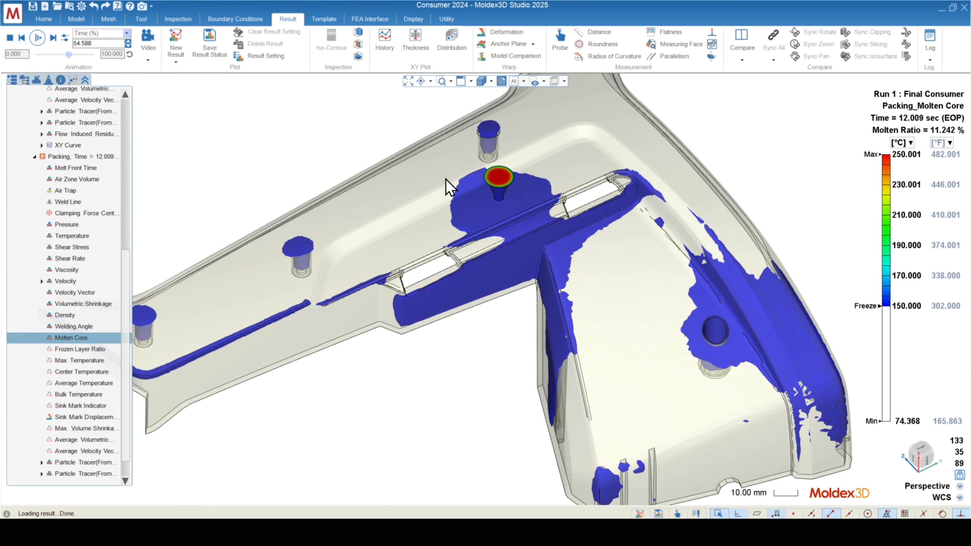
scroll(719, 250, "down", 1)
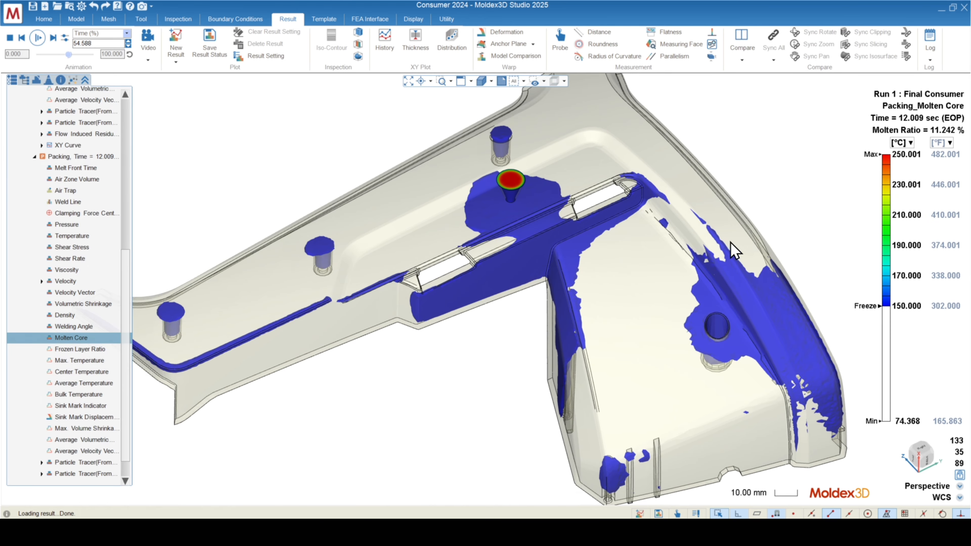
scroll(730, 243, "down", 1)
mouse_move(605, 293)
middle_mouse_down()
mouse_move(487, 287)
mouse_move(602, 284)
middle_mouse_up()
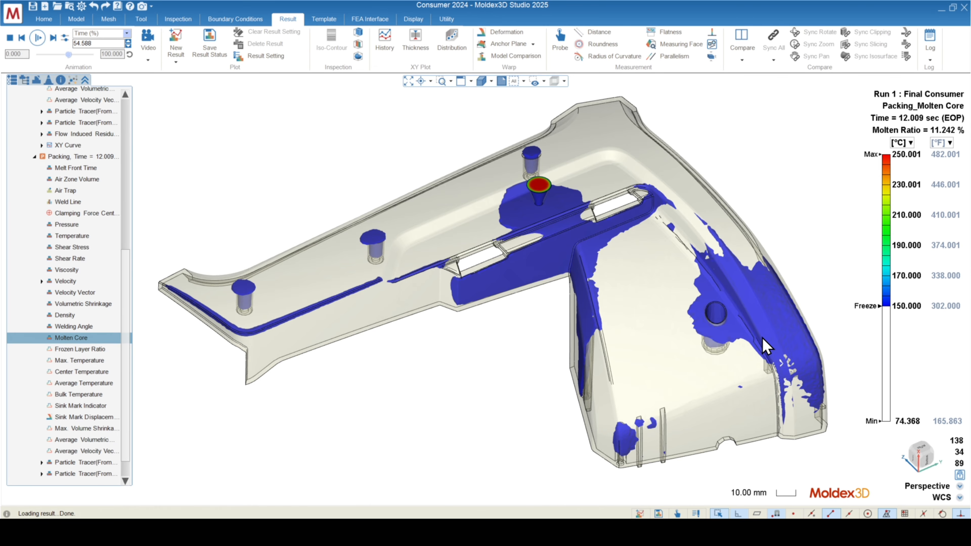
scroll(603, 223, "up", 3)
scroll(629, 238, "down", 3)
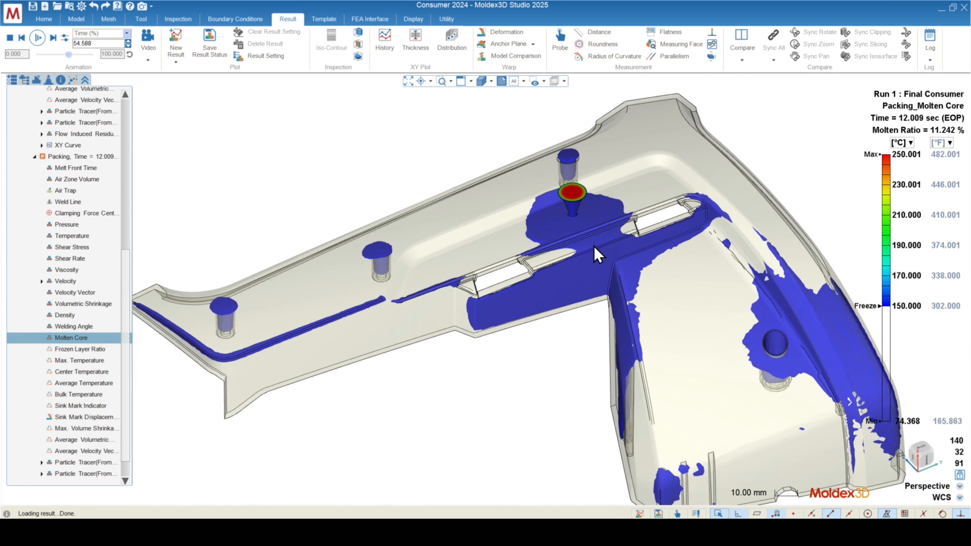
middle_click_drag(485, 288, 489, 234)
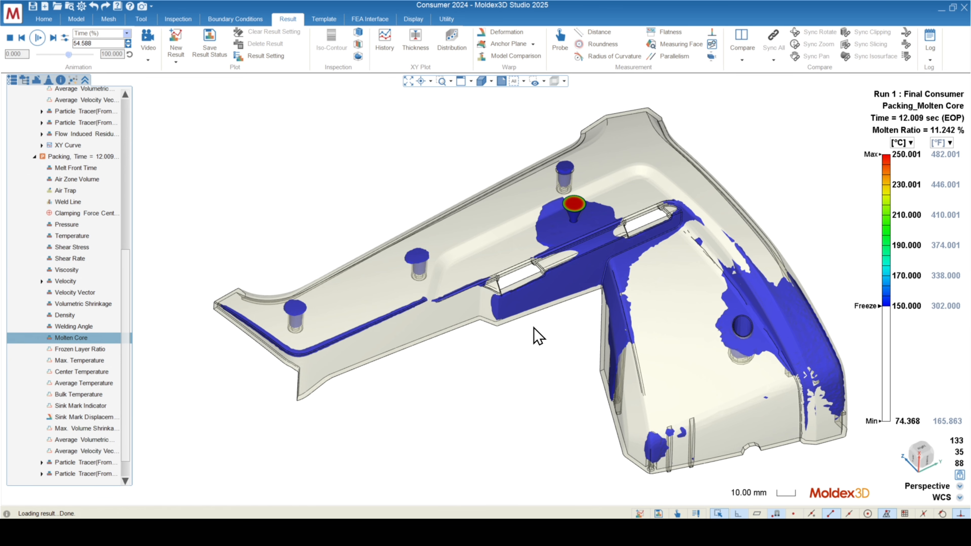
mouse_move(596, 364)
middle_mouse_down()
mouse_move(568, 343)
mouse_move(593, 373)
middle_mouse_up()
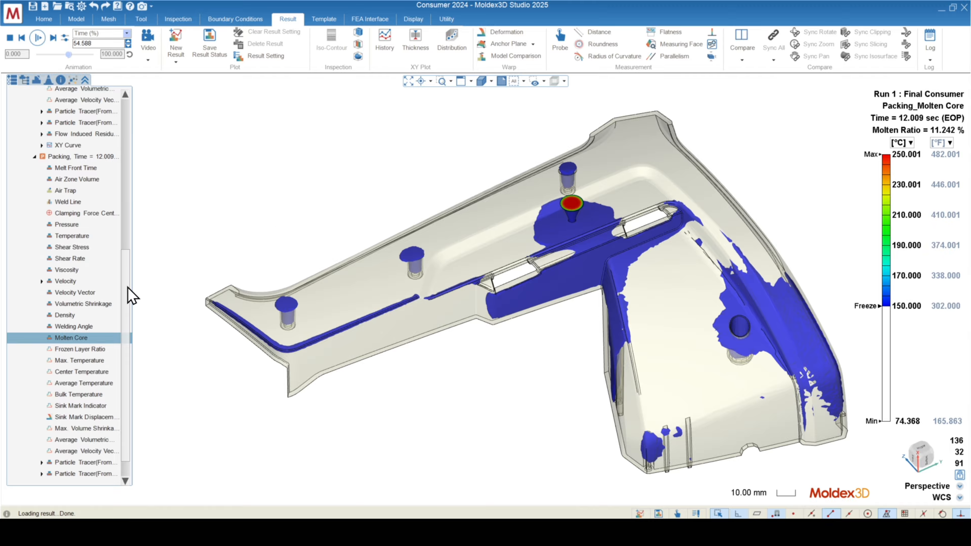
Plot the packing Sprue Pressure curve over time, and replace it with the Part Weight curve.
scroll(126, 283, "down", 1)
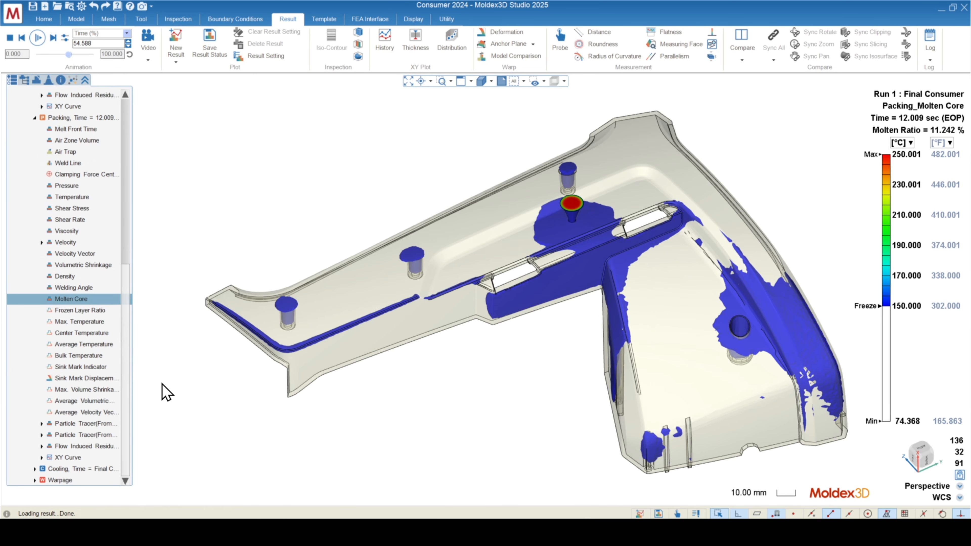
left_click(42, 457)
left_click(69, 469)
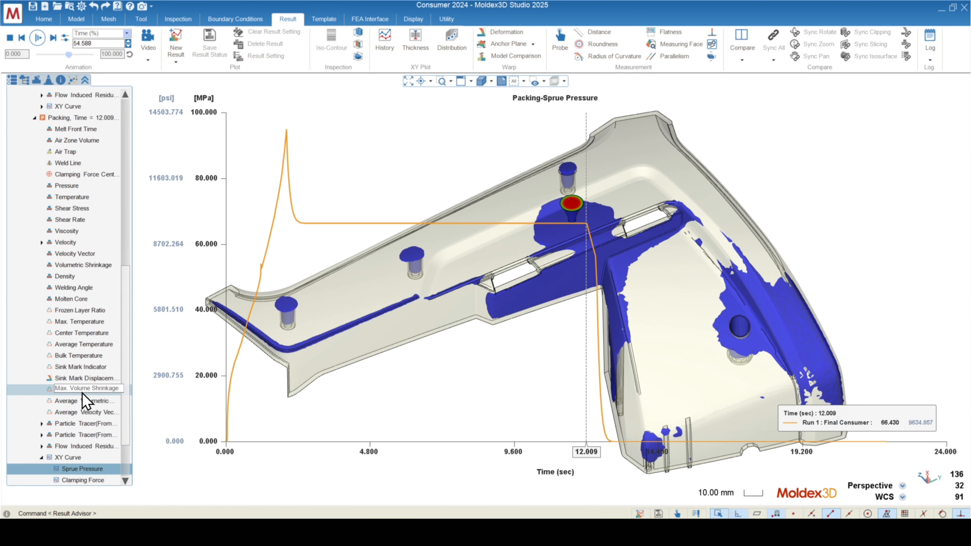
scroll(83, 402, "down", 3)
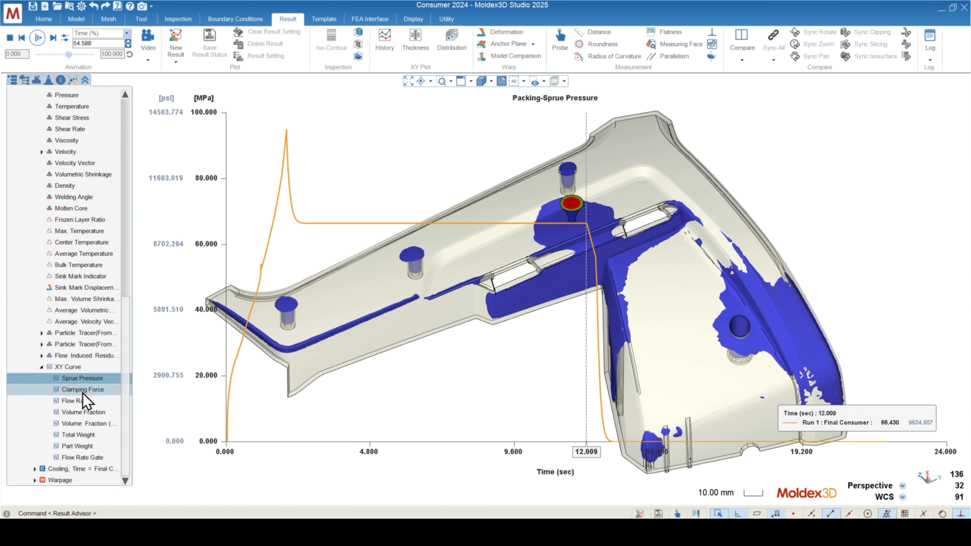
left_click(83, 447)
scroll(739, 239, "down", 5)
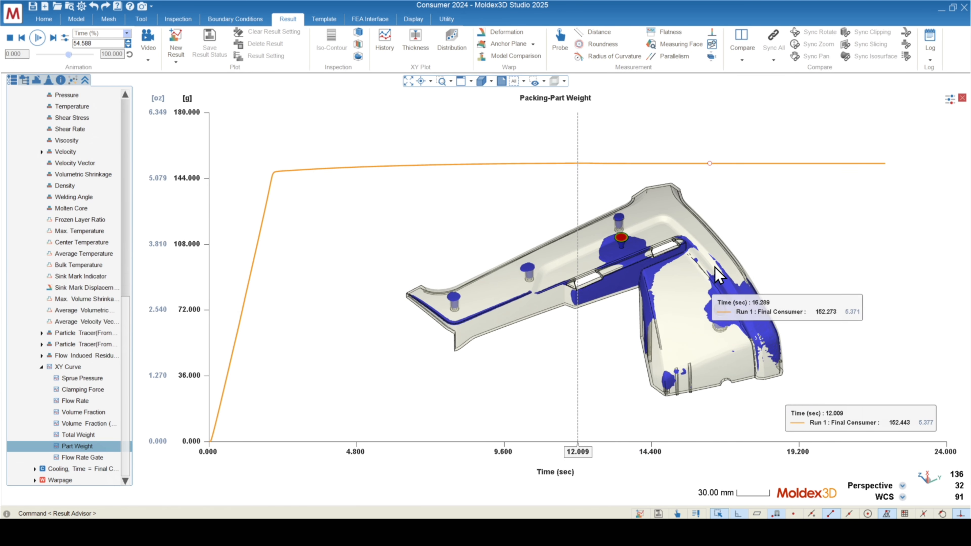
Set the part weight plot's vertical axis range from 145 g to 160 g.
scroll(729, 217, "up", 1)
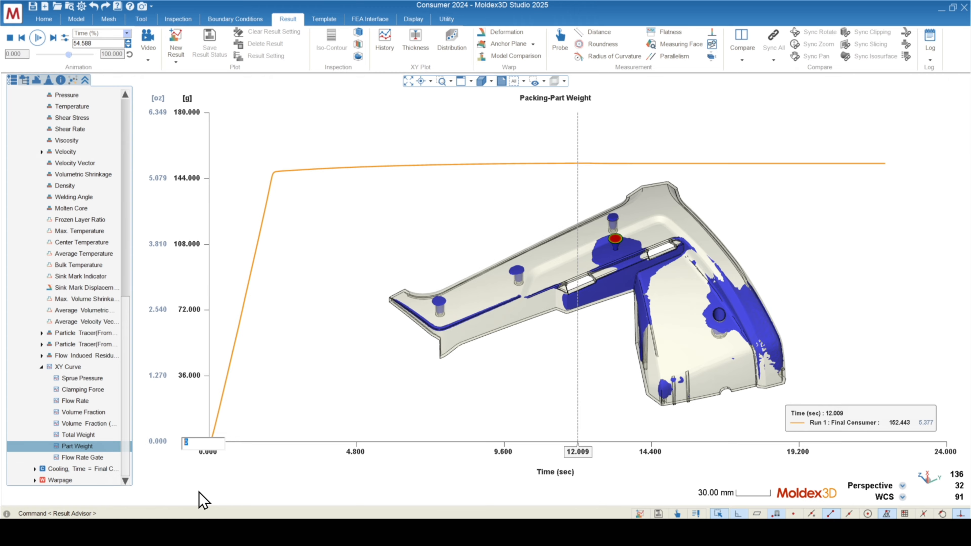
key("Return")
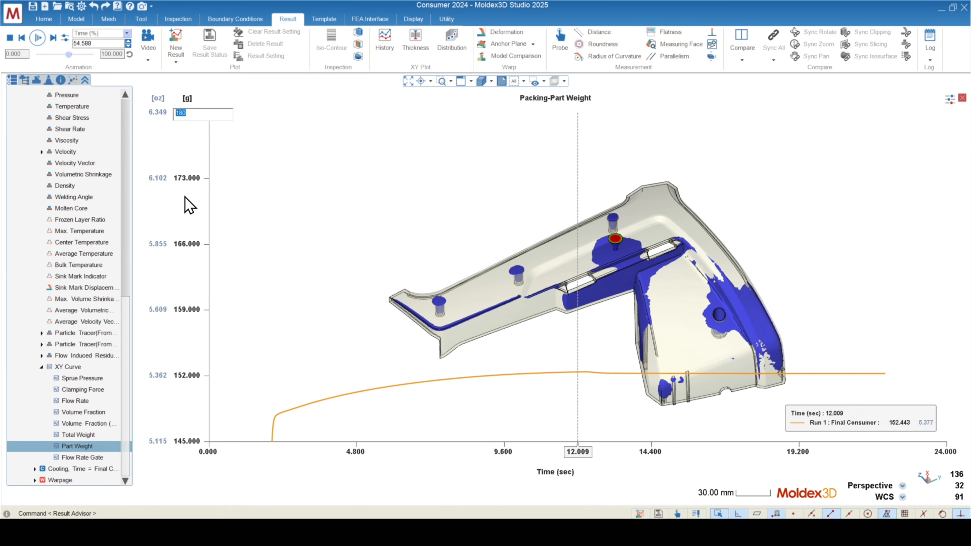
type("160")
key("Return")
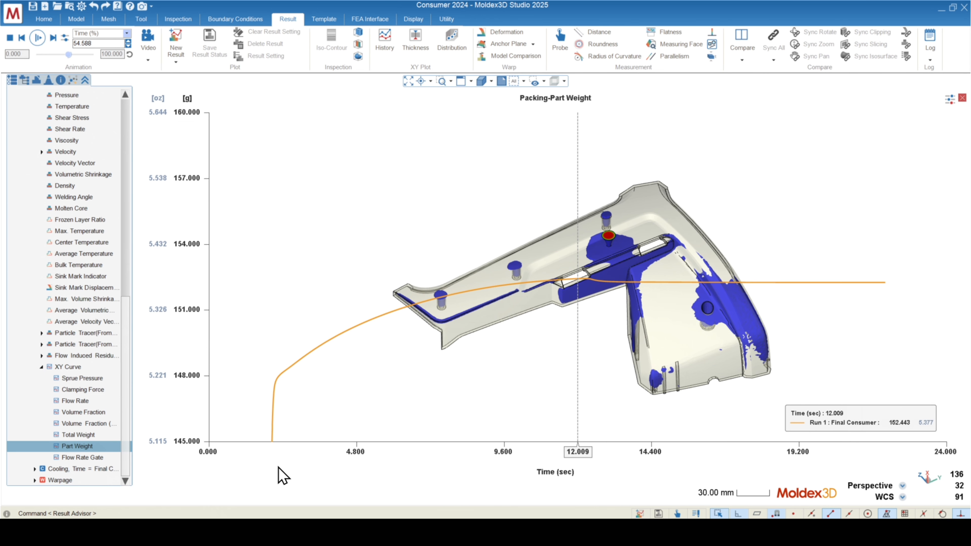
Compare the part weight curve before and after the end of packing with the molten core at the gate.
scroll(671, 185, "down", 5)
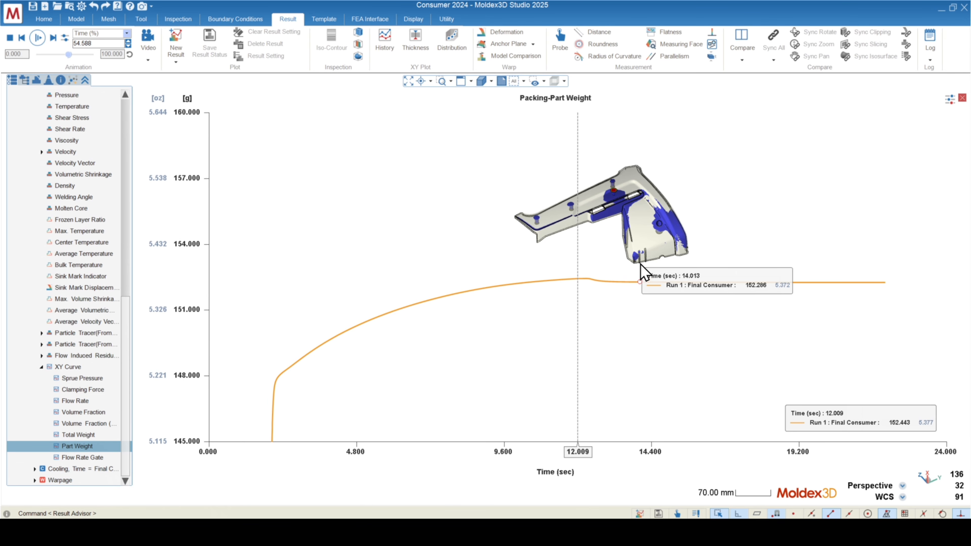
scroll(623, 221, "up", 5)
scroll(611, 209, "up", 5)
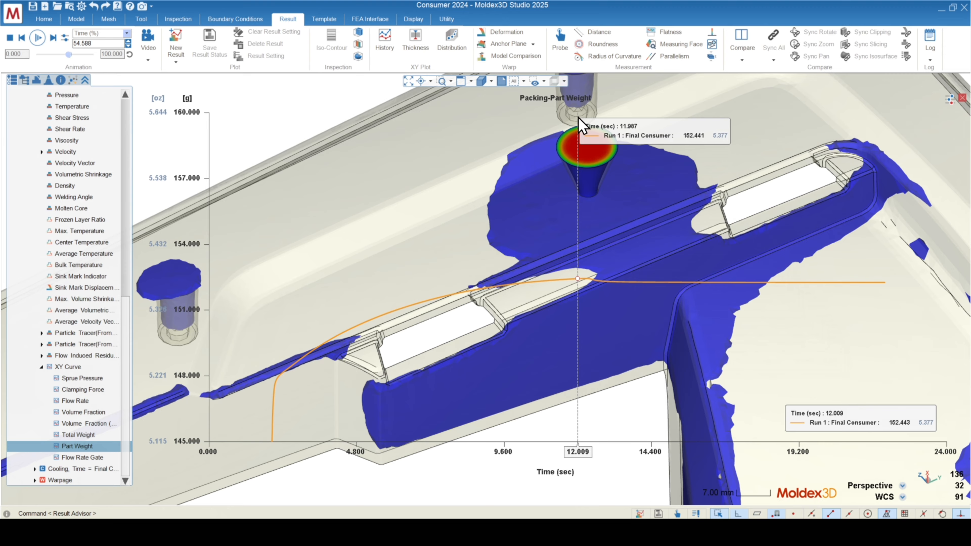
scroll(579, 141, "down", 5)
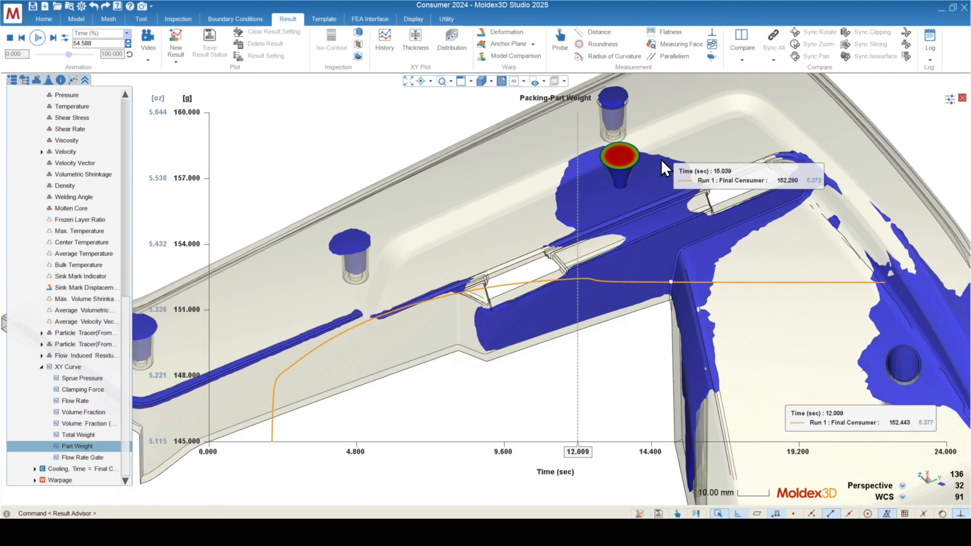
scroll(578, 141, "down", 10)
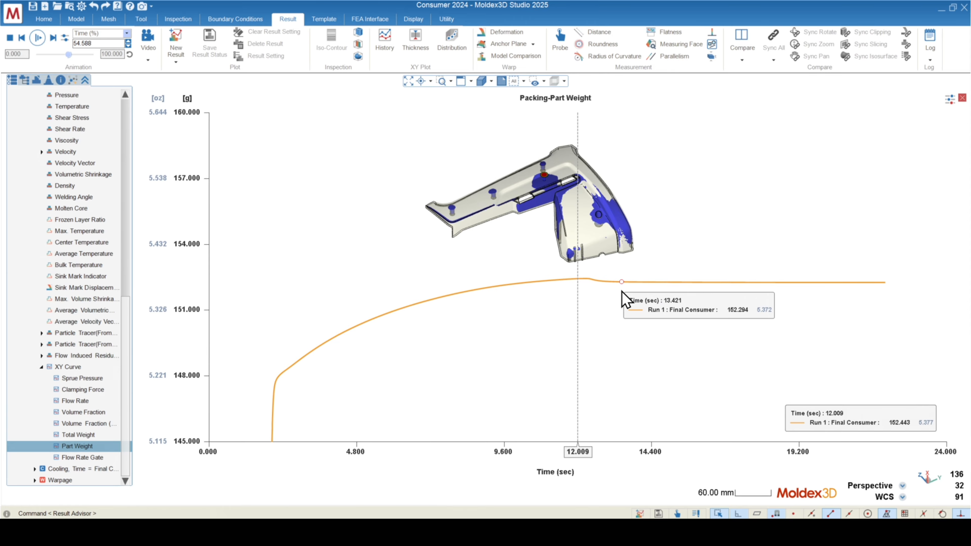
scroll(650, 190, "up", 6)
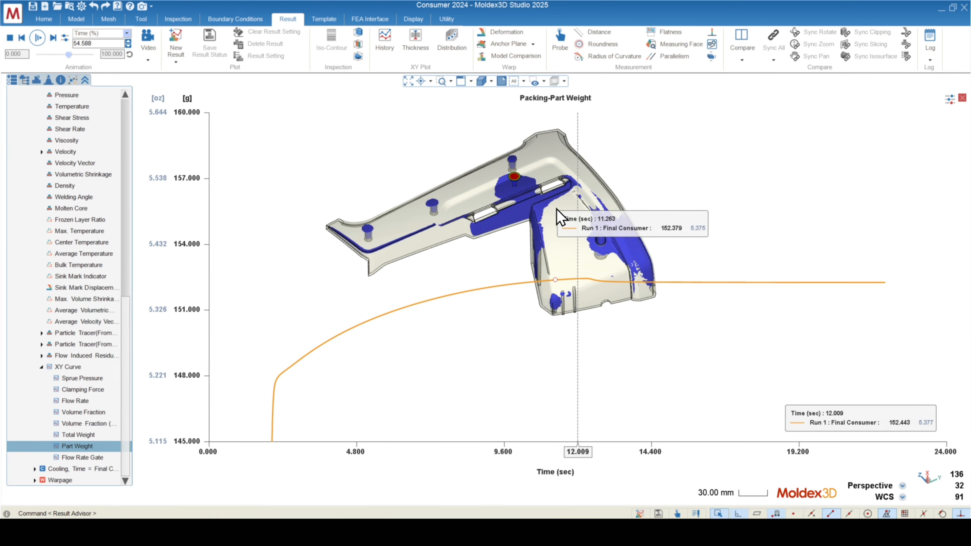
scroll(499, 200, "up", 4)
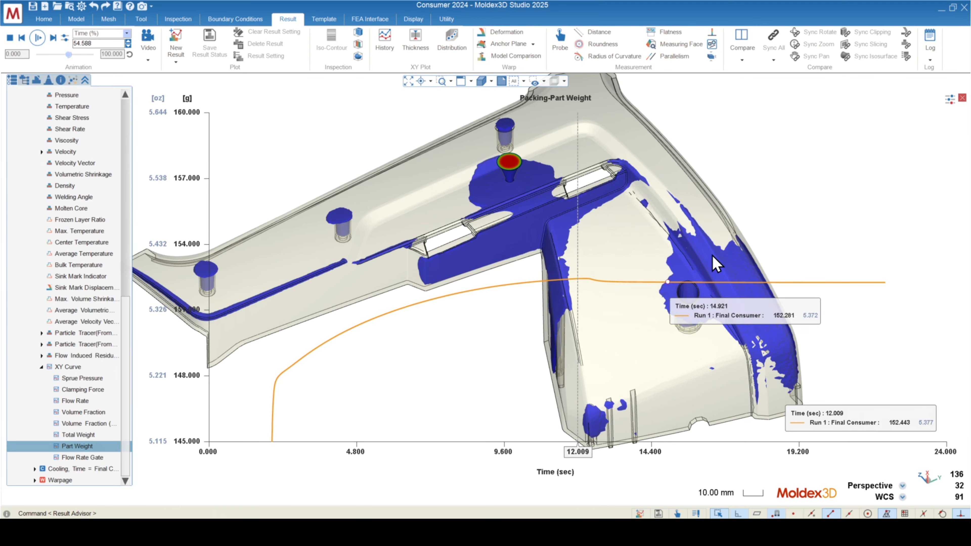
scroll(713, 312, "down", 4)
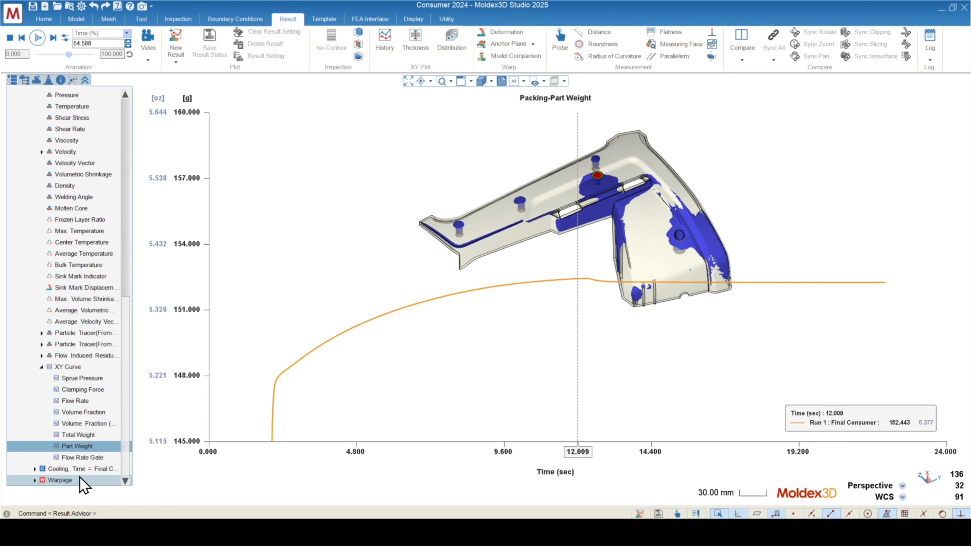
Display the cooling stage's Time to Reach Ejection Temperature result on the part.
double_click(73, 470)
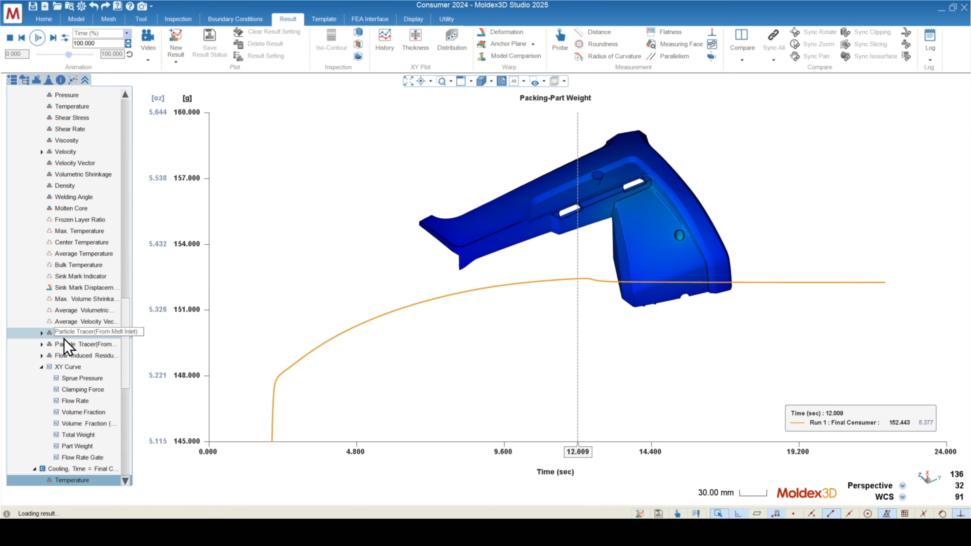
scroll(69, 337, "down", 6)
left_click(59, 299)
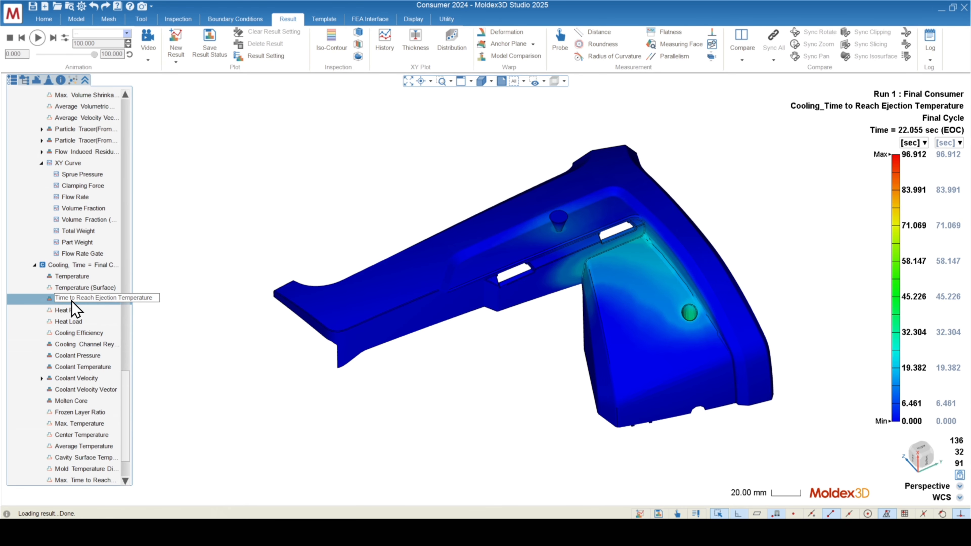
mouse_move(424, 283)
middle_mouse_down()
mouse_move(446, 302)
mouse_move(458, 234)
mouse_move(437, 303)
mouse_move(445, 317)
middle_mouse_up()
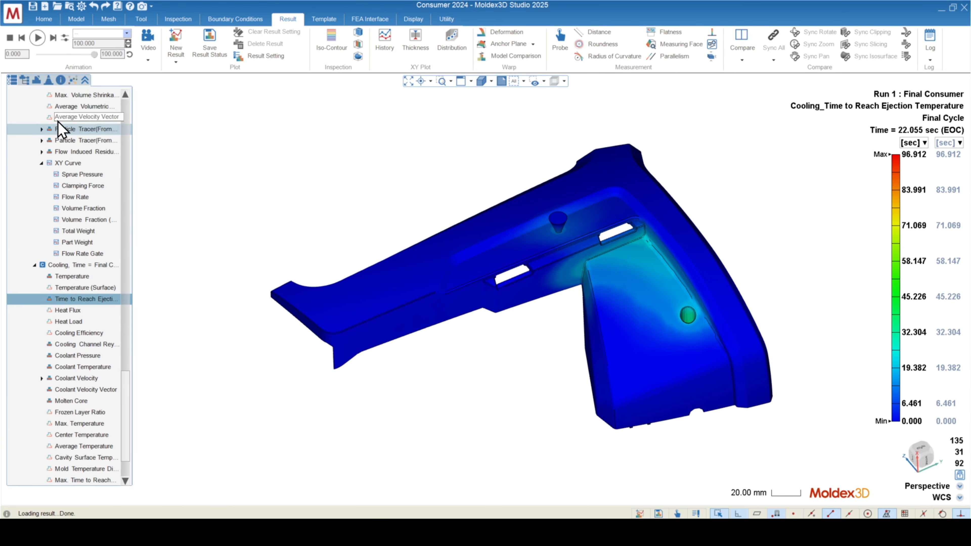